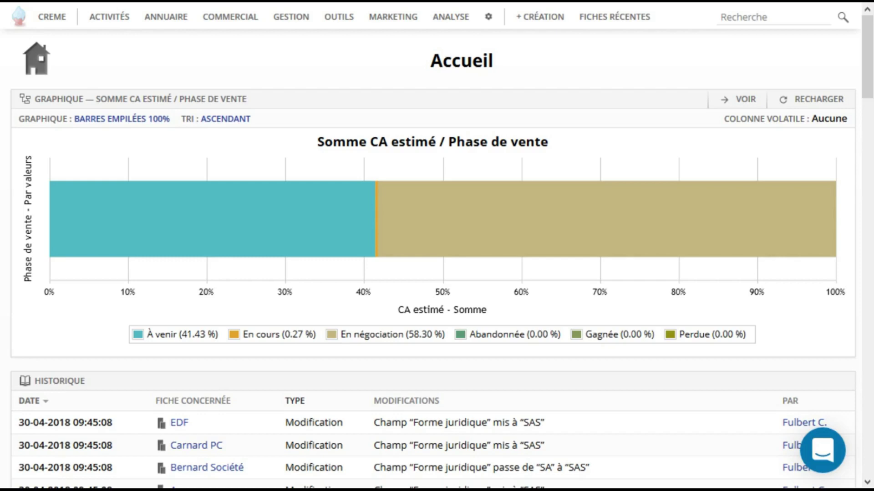
Display the + CRÉATION menu from the top bar of the Accueil page.
mouse_move(540, 16)
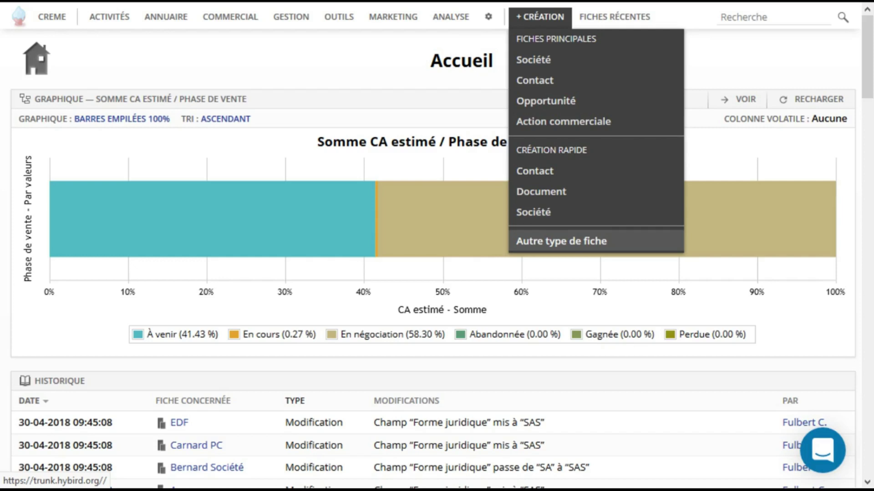
left_click(561, 241)
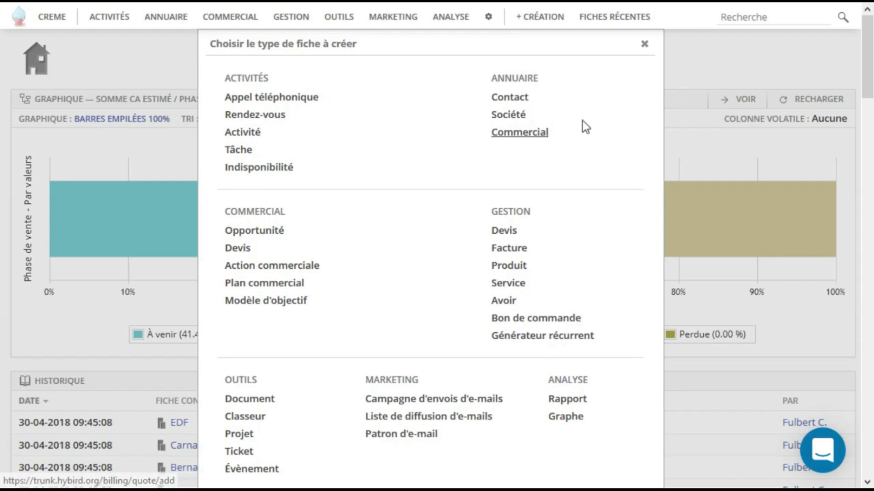
left_click(643, 44)
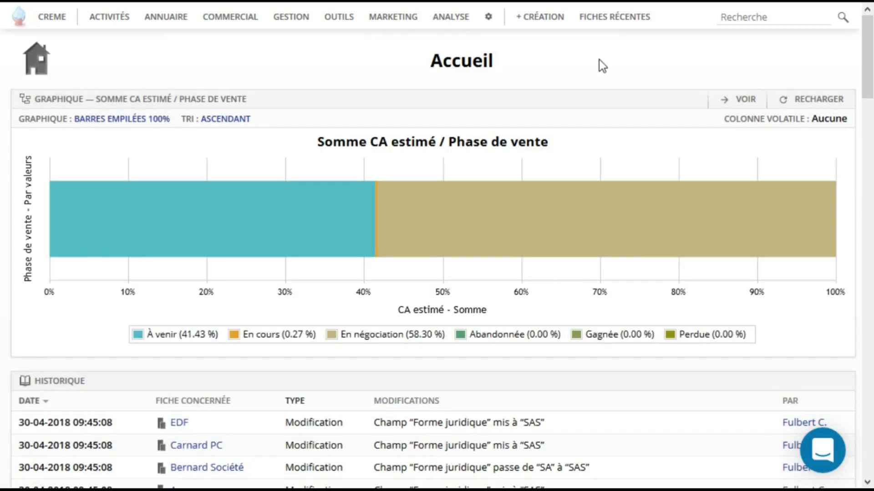
mouse_move(546, 26)
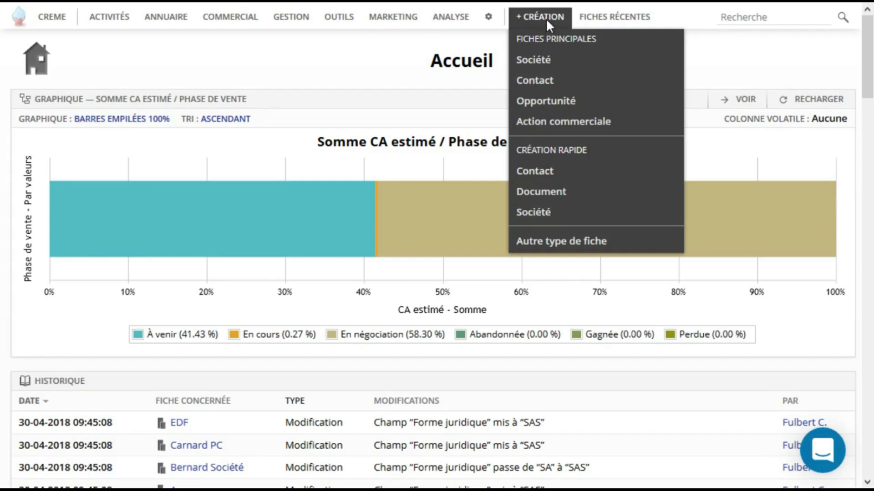
Start a quick-create contact and enter the contact's last name and first name.
left_click(545, 175)
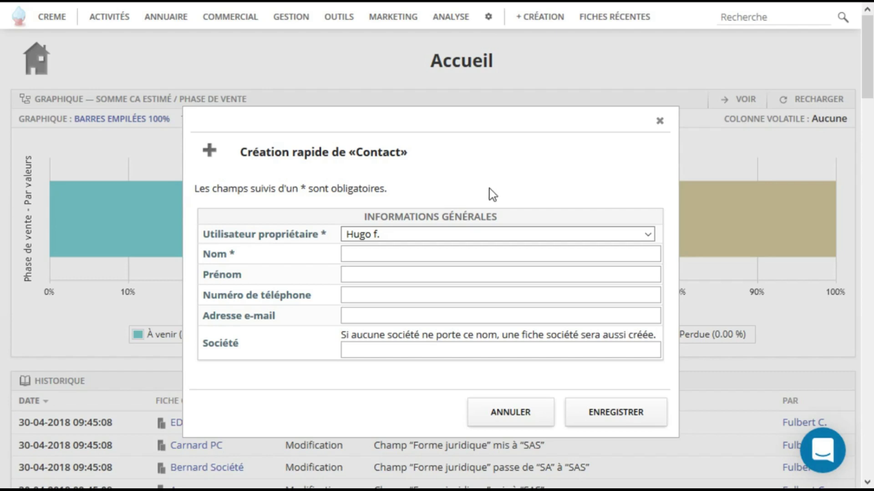
left_click(460, 251)
type("fup")
key("BackSpace")
key("BackSpace")
key("BackSpace")
key("Tab")
Set the contact's company to 'societe du marais' and save the contact.
key("Tab")
key("Tab")
key("Tab")
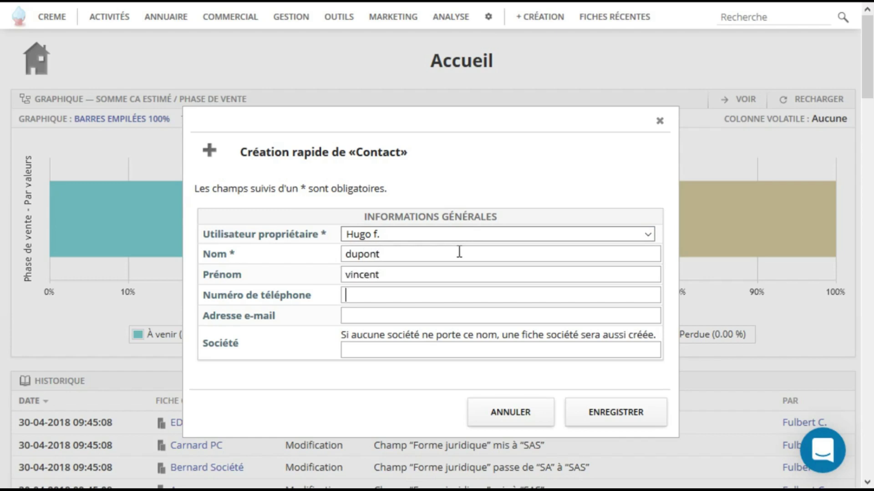
type("societe du maris")
key("Left")
key("Left")
type("a")
key("Right")
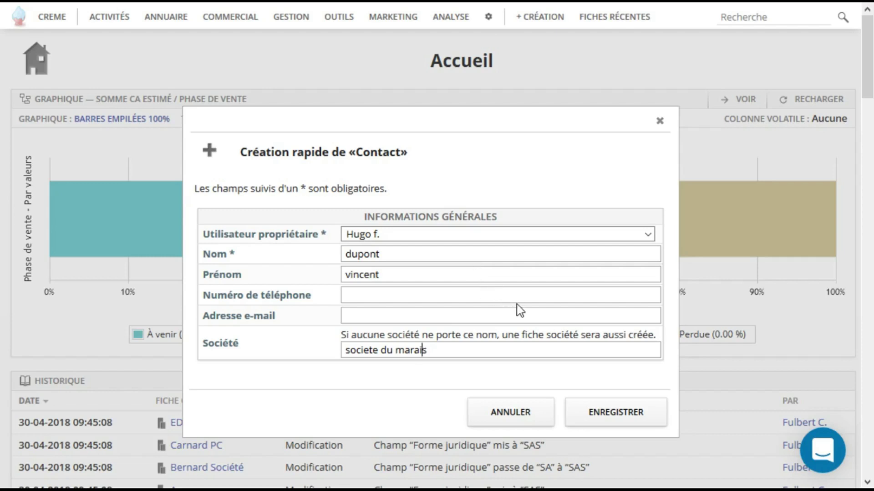
left_click(605, 413)
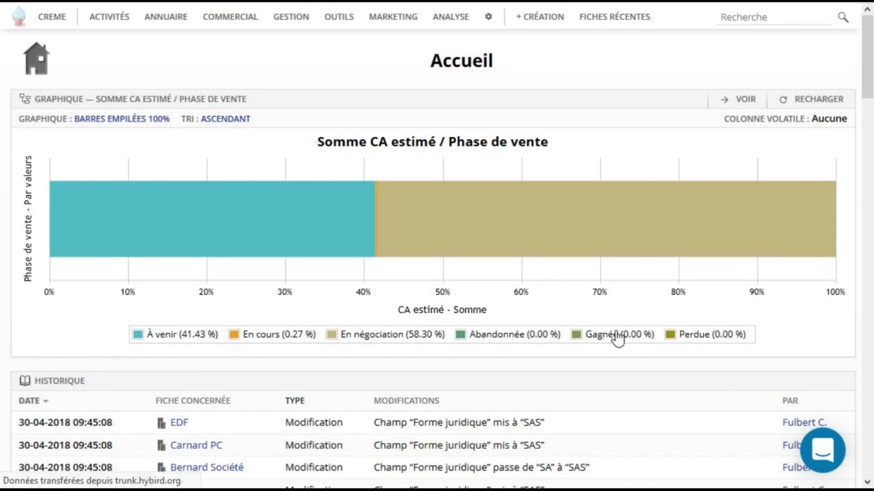
Scroll the home page to check Historique for the new contact, company and employee relation.
scroll(546, 308, "down", 6)
scroll(500, 291, "up", 1)
scroll(476, 281, "up", 1)
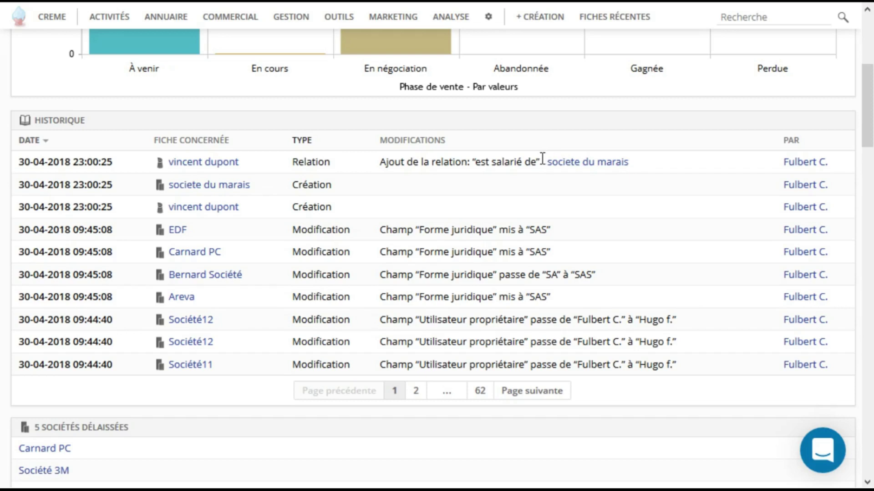
Open the new company form and enter 'societe tartuffe' as its name.
mouse_move(490, 22)
mouse_move(542, 15)
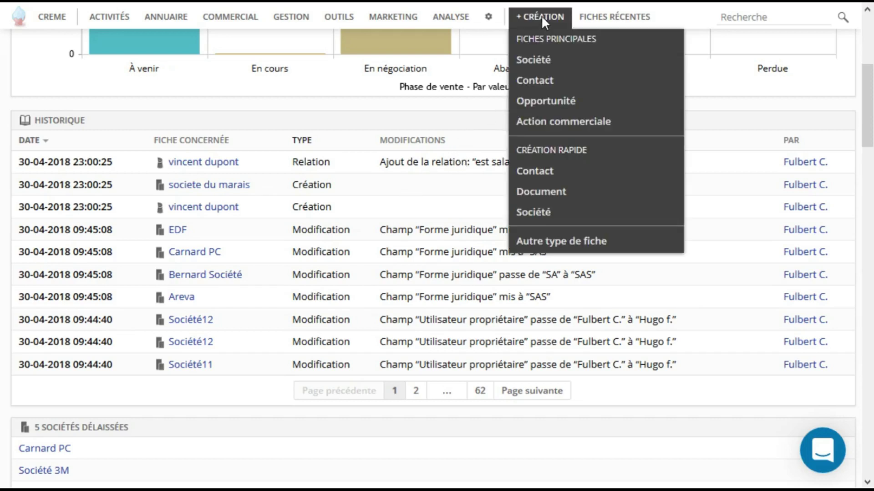
left_click(536, 61)
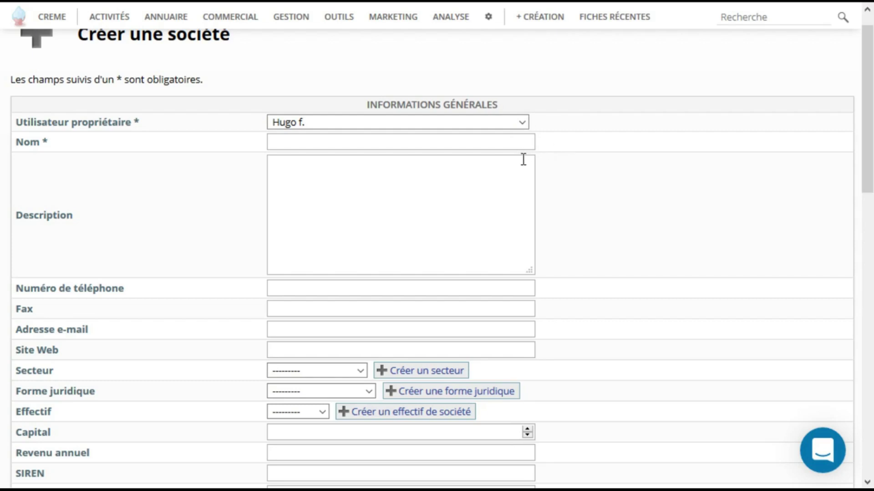
left_click(432, 145)
type("societe tartuffe")
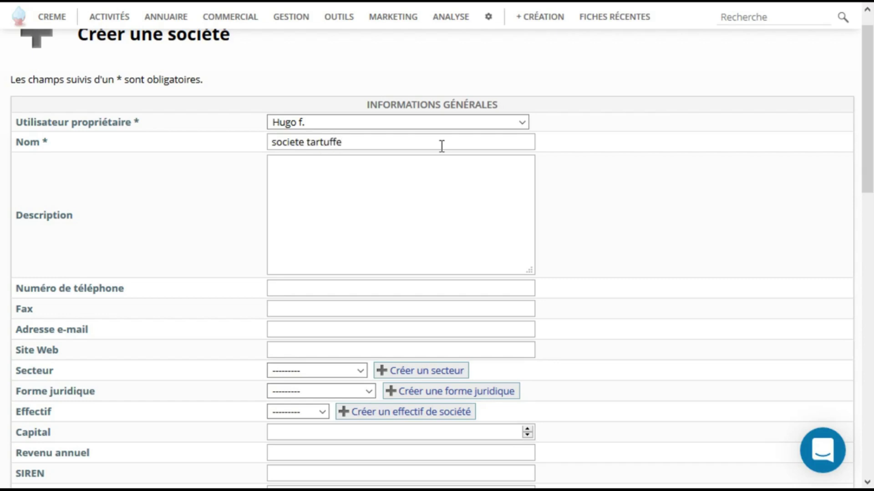
scroll(427, 165, "down", 4)
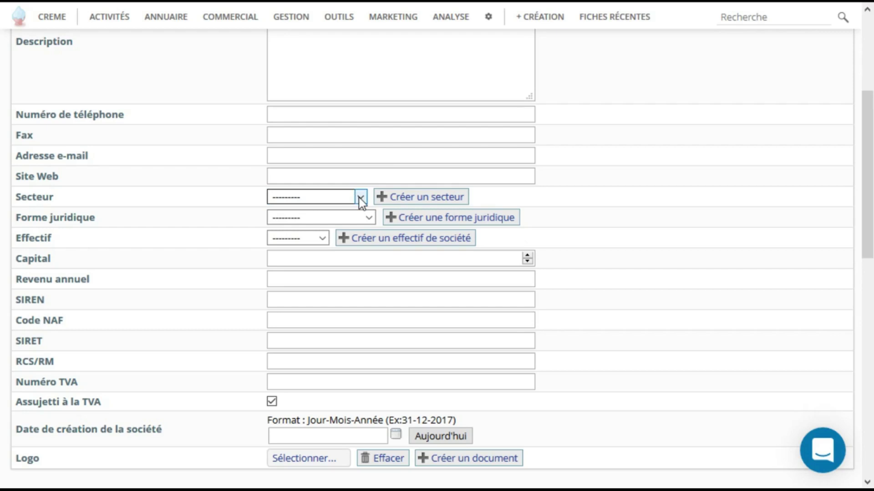
Create a new business sector 'pharmacie' for the company.
left_click(422, 200)
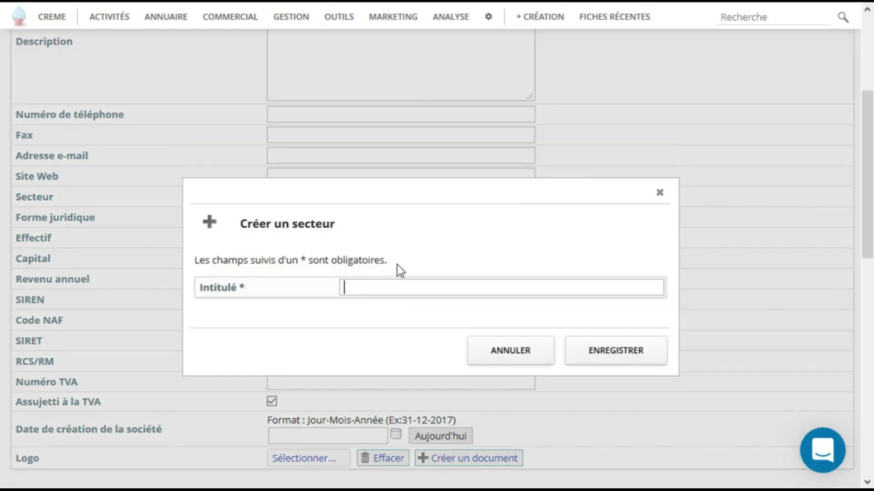
type("pharmacie")
left_click(592, 353)
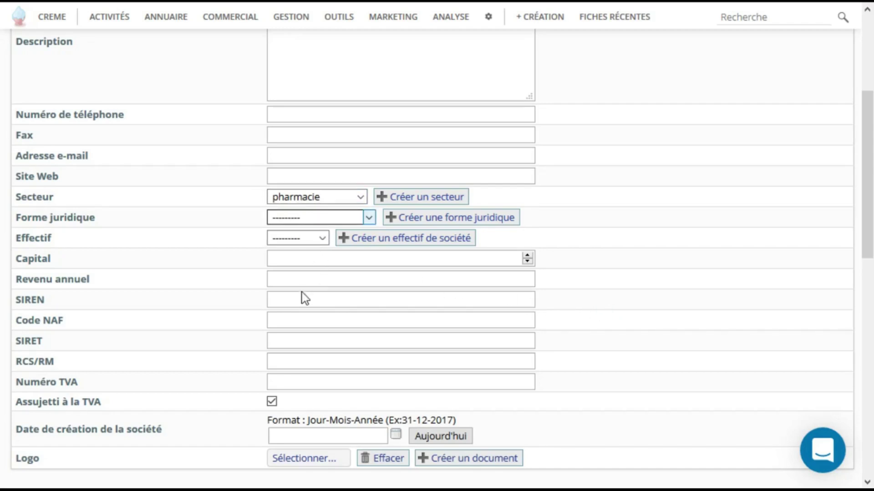
Set legal form to SAS and headcount to 51 - 100.
key("s")
key("Tab")
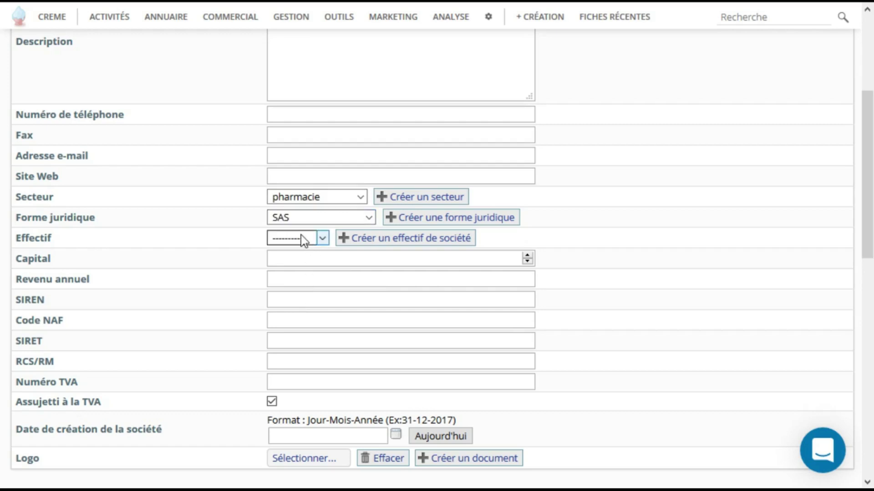
key("5")
scroll(388, 261, "down", 8)
left_click(360, 241)
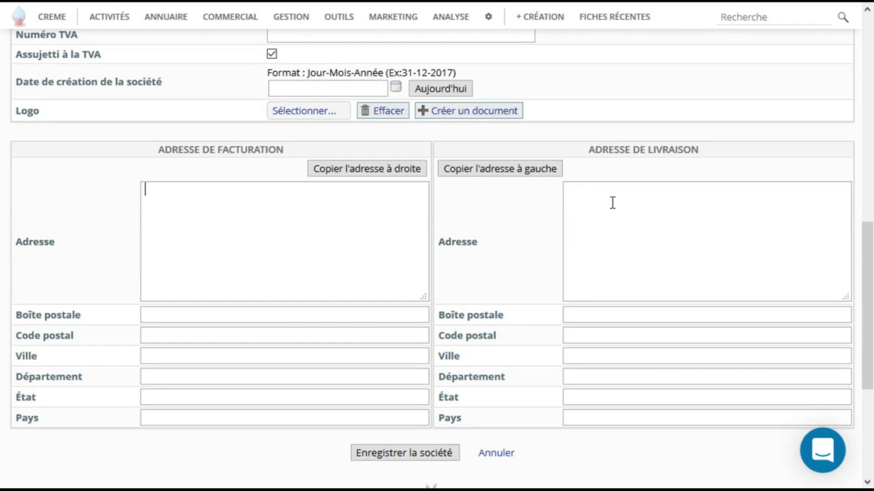
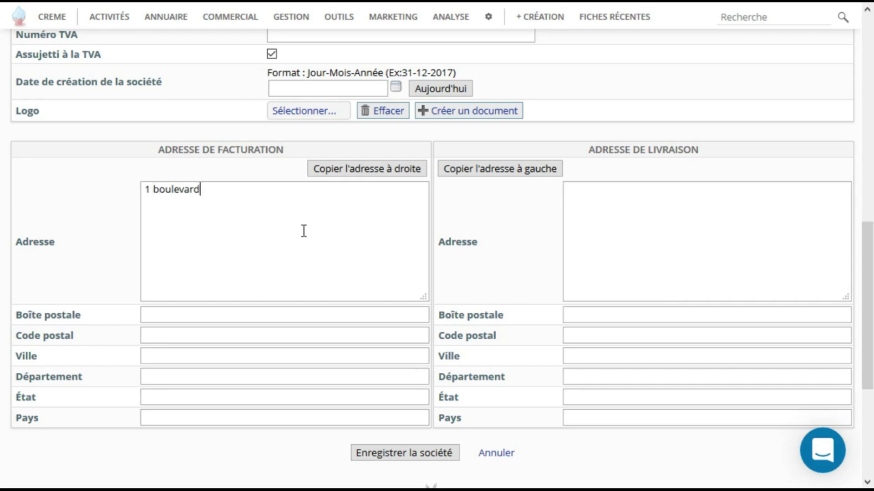
key("Tab")
key("Tab")
key("Tab")
key("Tab")
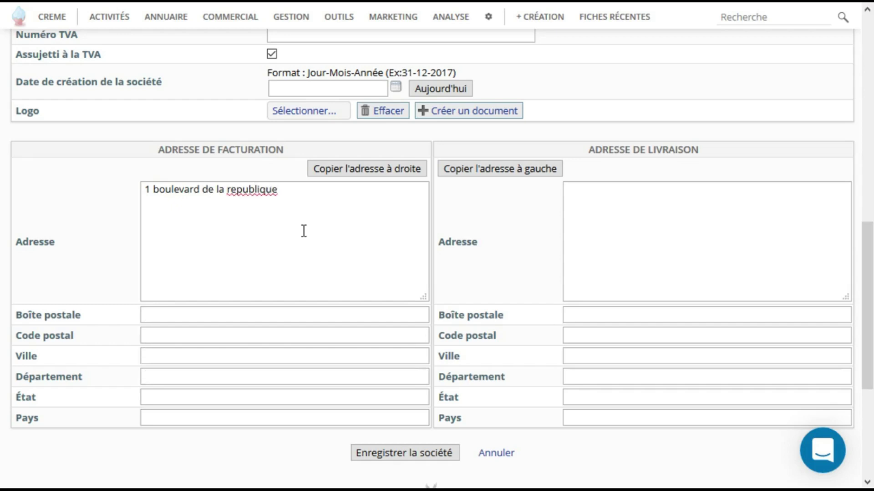
left_click(204, 355)
type("Marseille")
Save societe tartuffe and review its record showing pharmacie, SAS and 51 - 100.
left_click(418, 453)
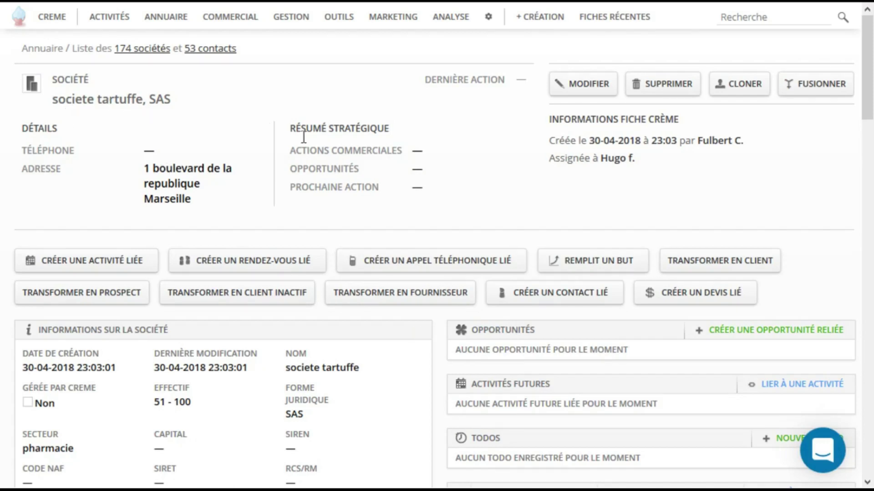
scroll(505, 191, "down", 6)
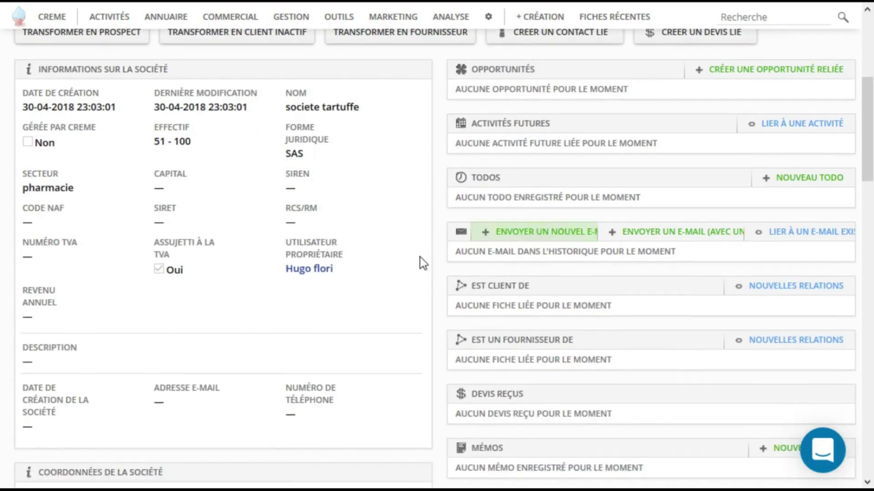
mouse_move(400, 264)
scroll(413, 262, "down", 4)
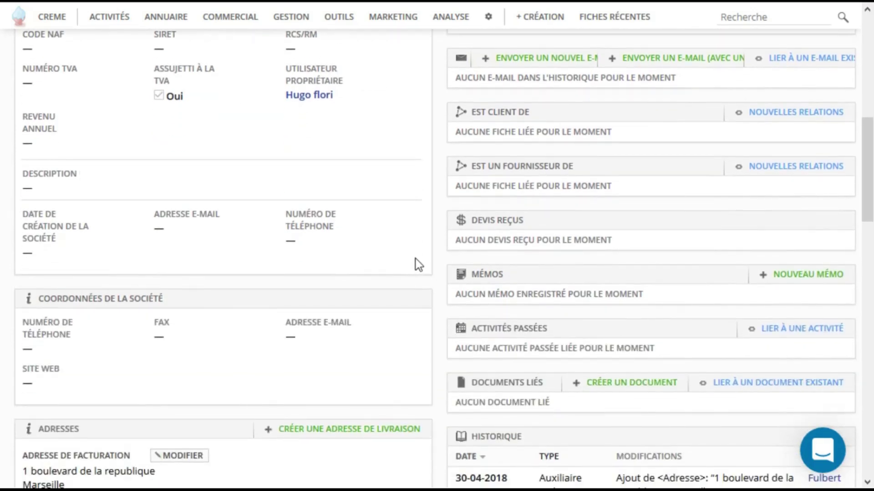
scroll(416, 258, "up", 8)
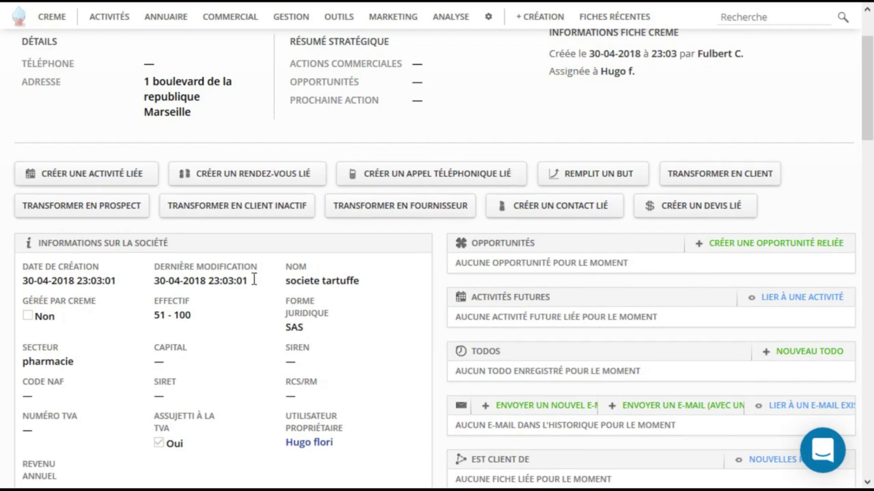